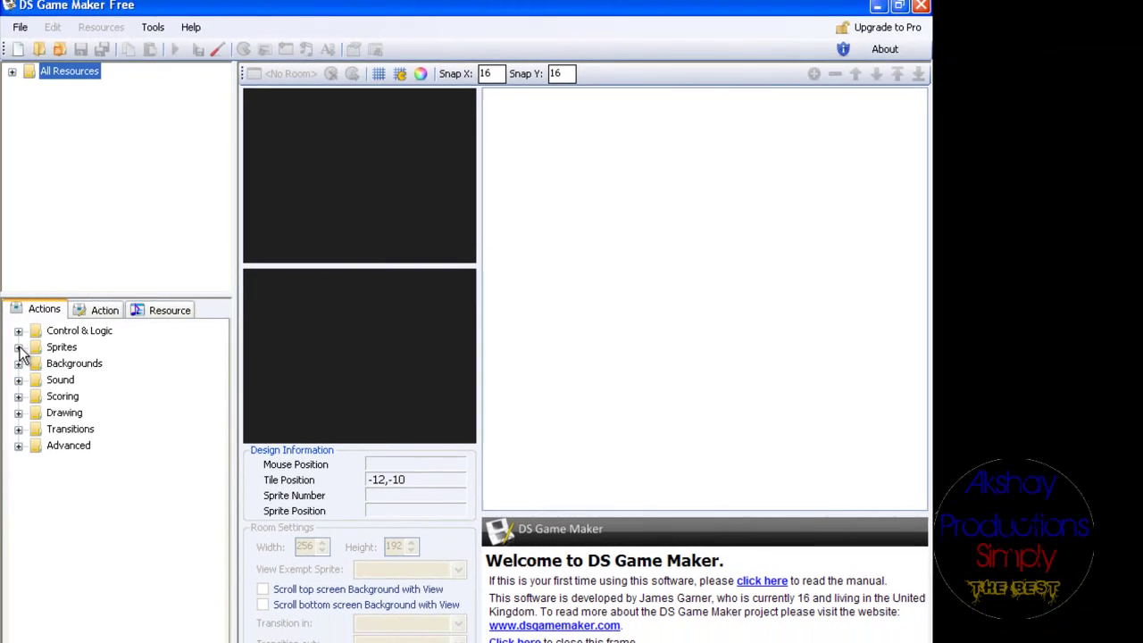
- Glance at the sprite actions category, then start a New Project and close it
click(22, 341)
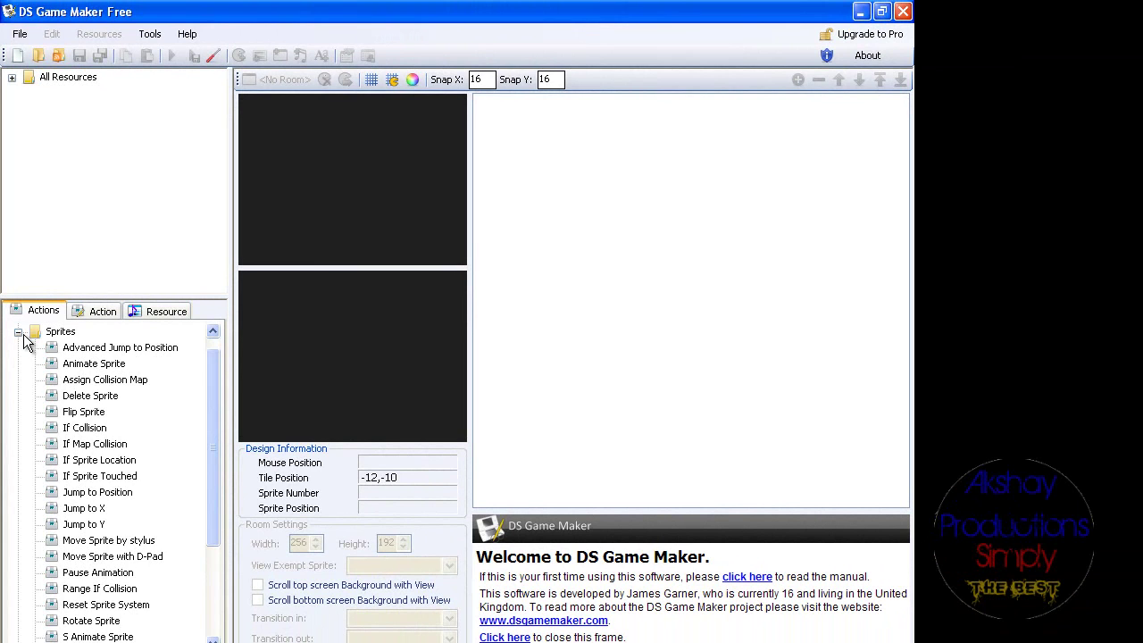
click(21, 333)
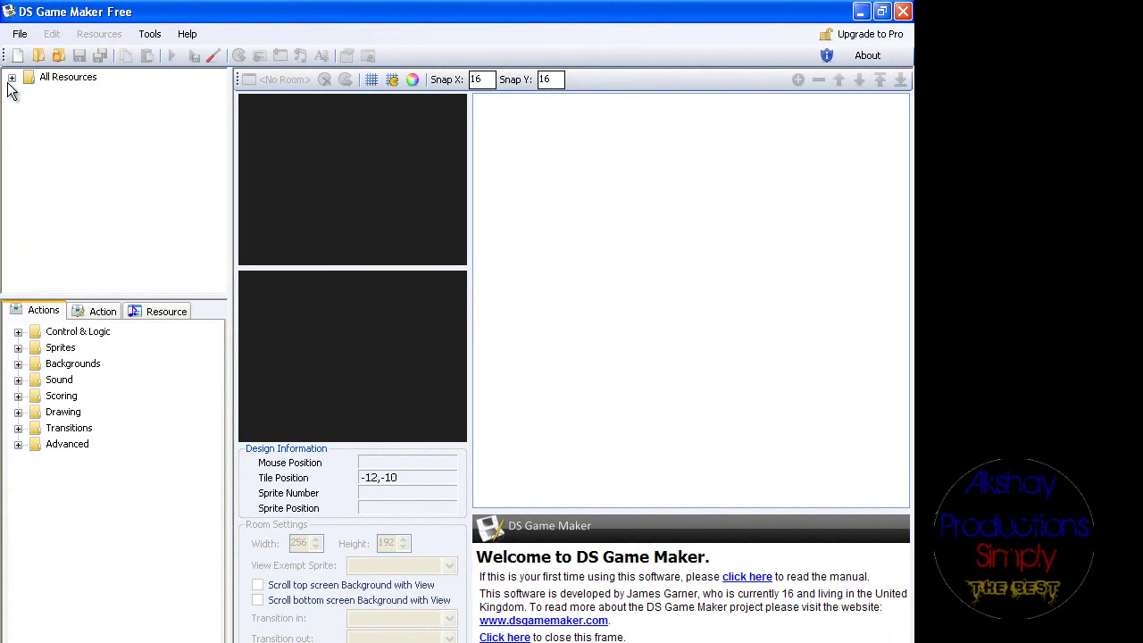
click(19, 34)
click(63, 55)
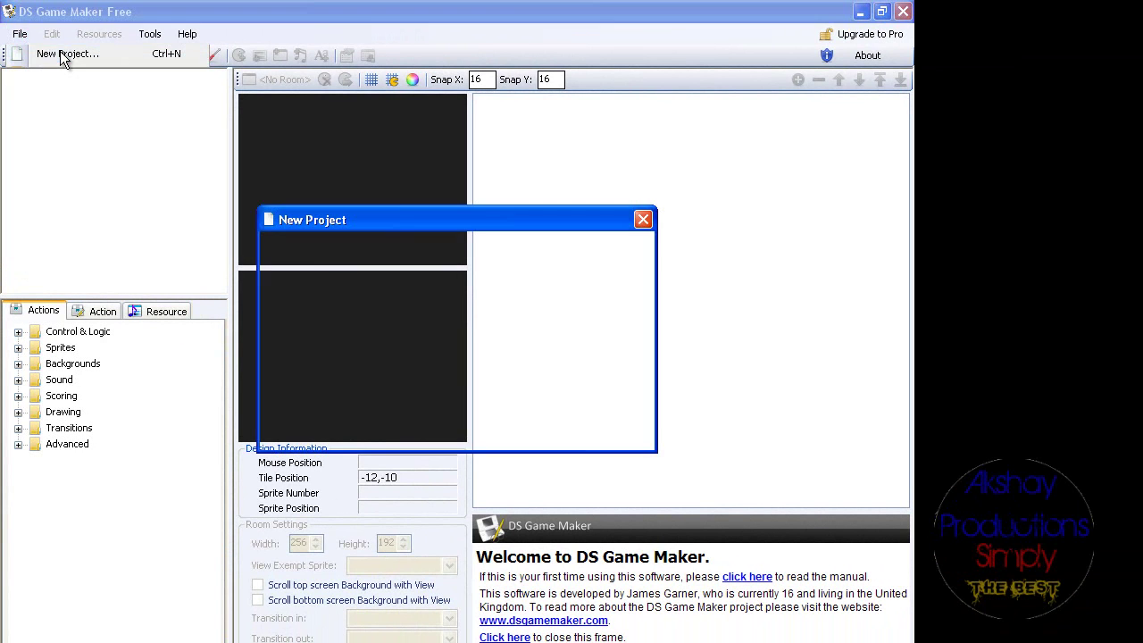
click(642, 218)
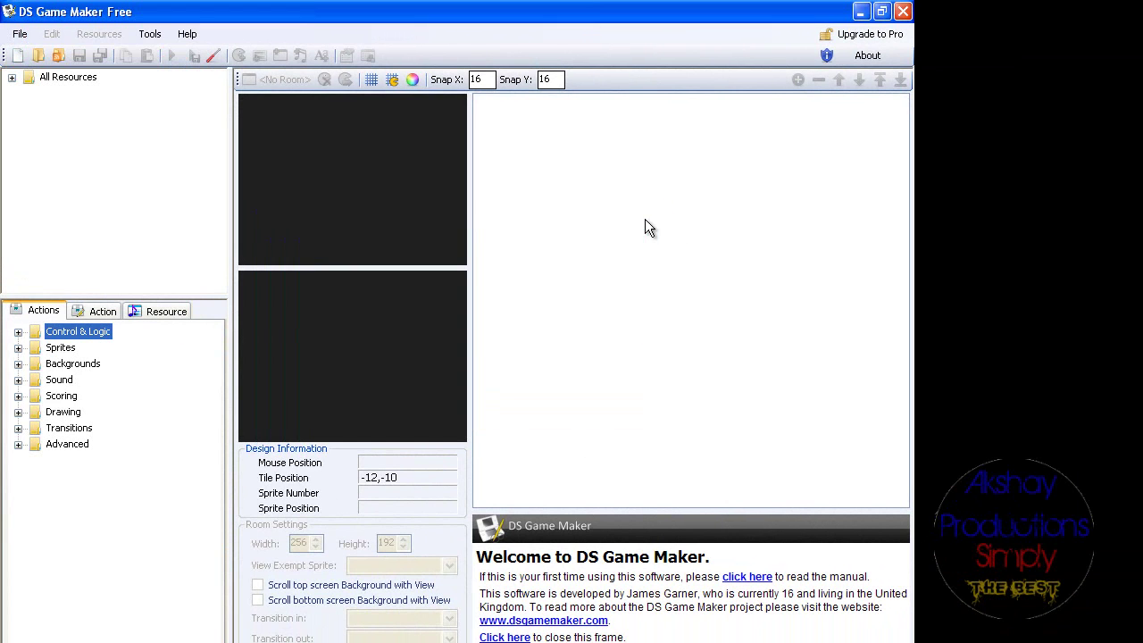
- Open BlankProject.xds from My Documents
click(19, 35)
click(67, 71)
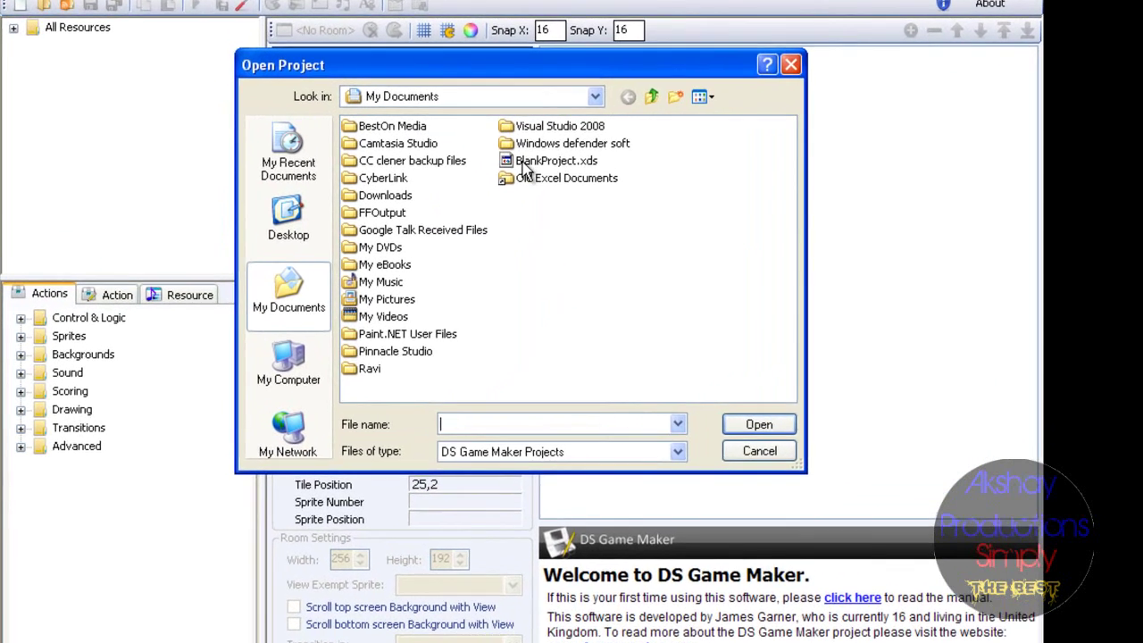
double_click(488, 193)
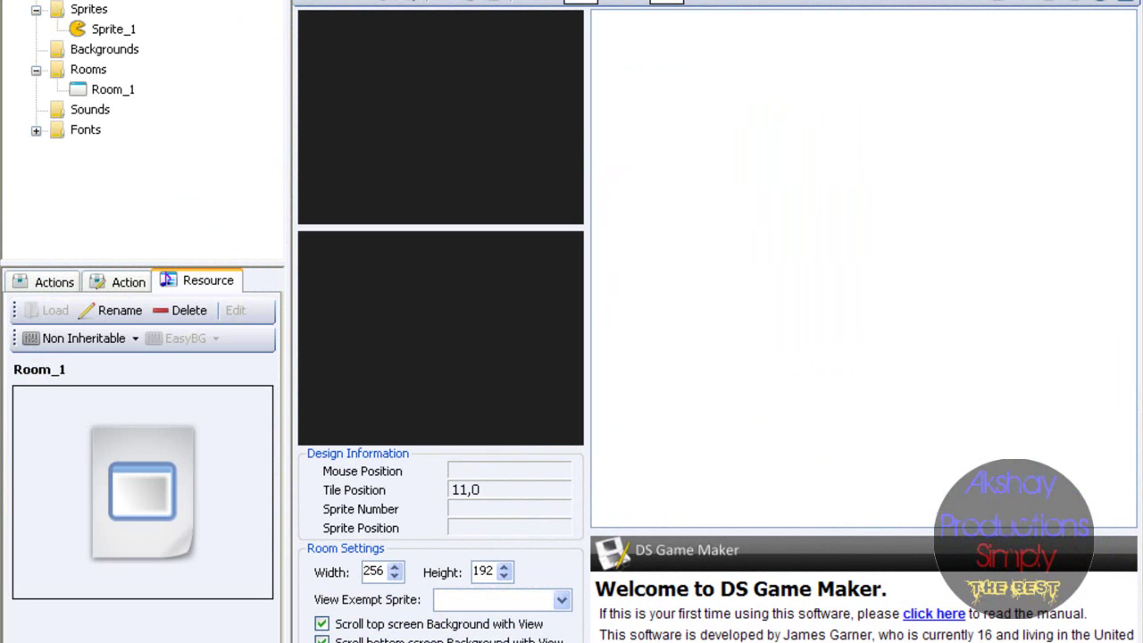
- Place a Sprite_1 instance at the top-left of Room_1's bottom screen
click(106, 29)
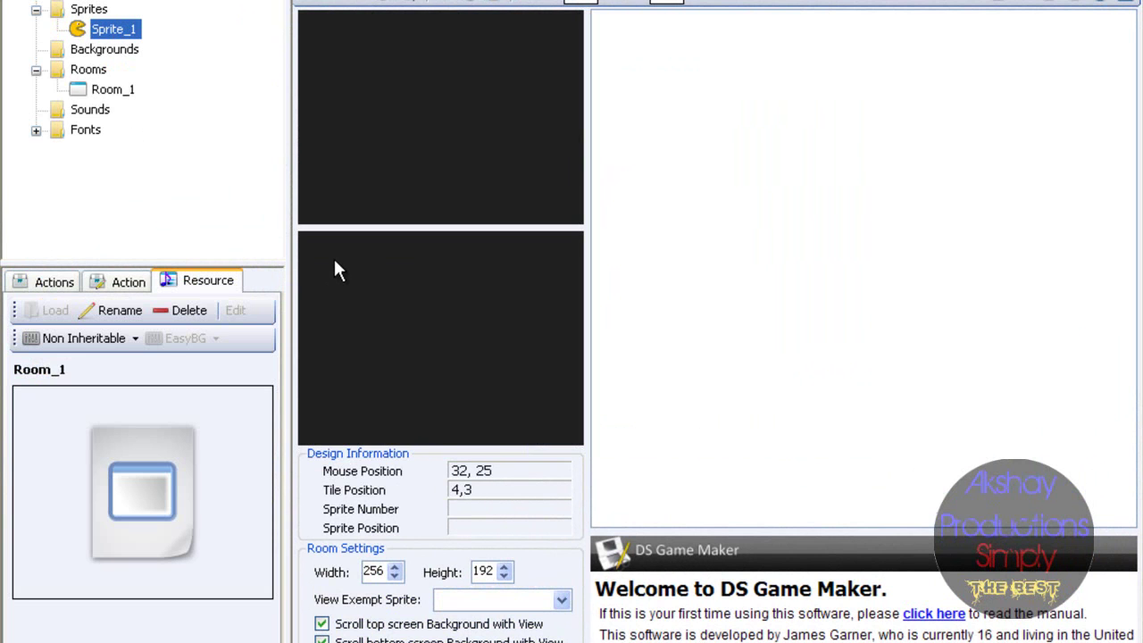
click(116, 36)
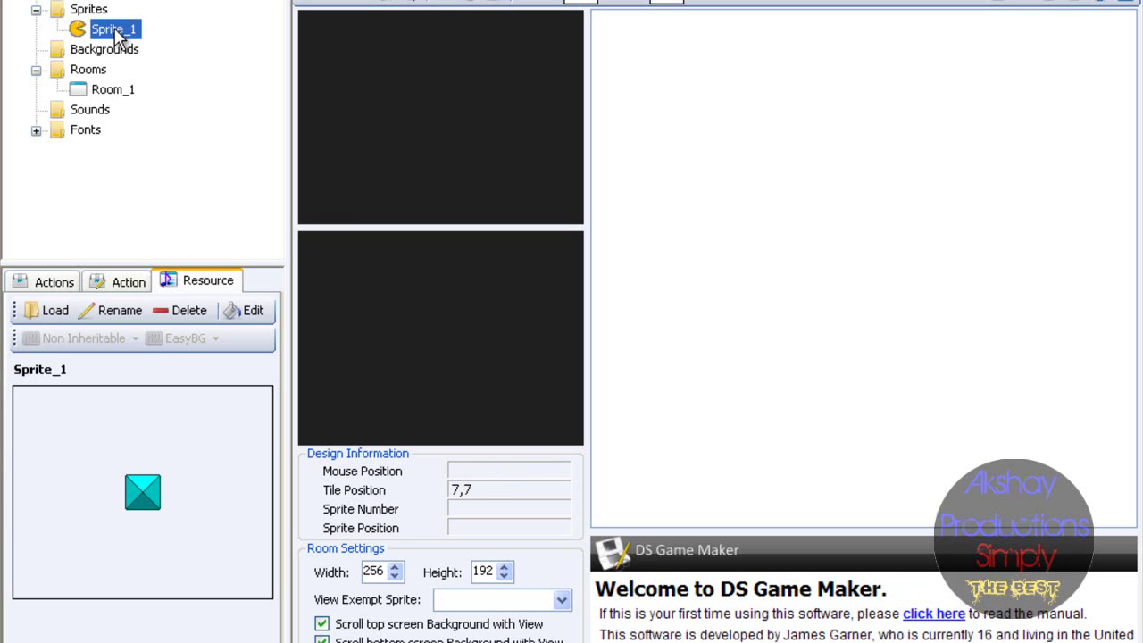
click(316, 248)
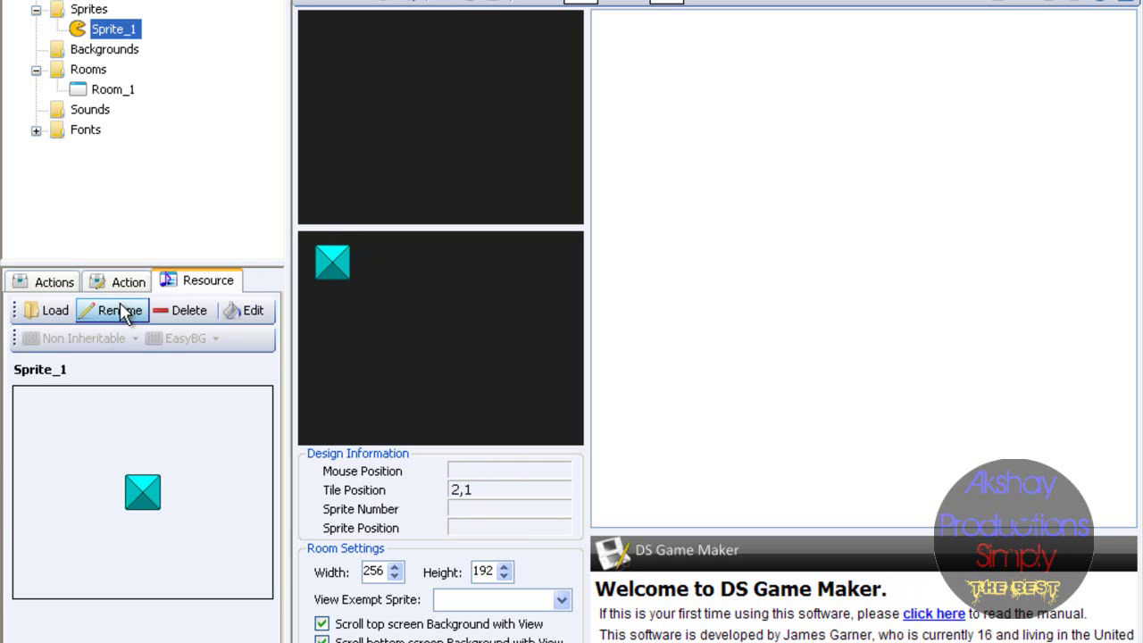
click(54, 283)
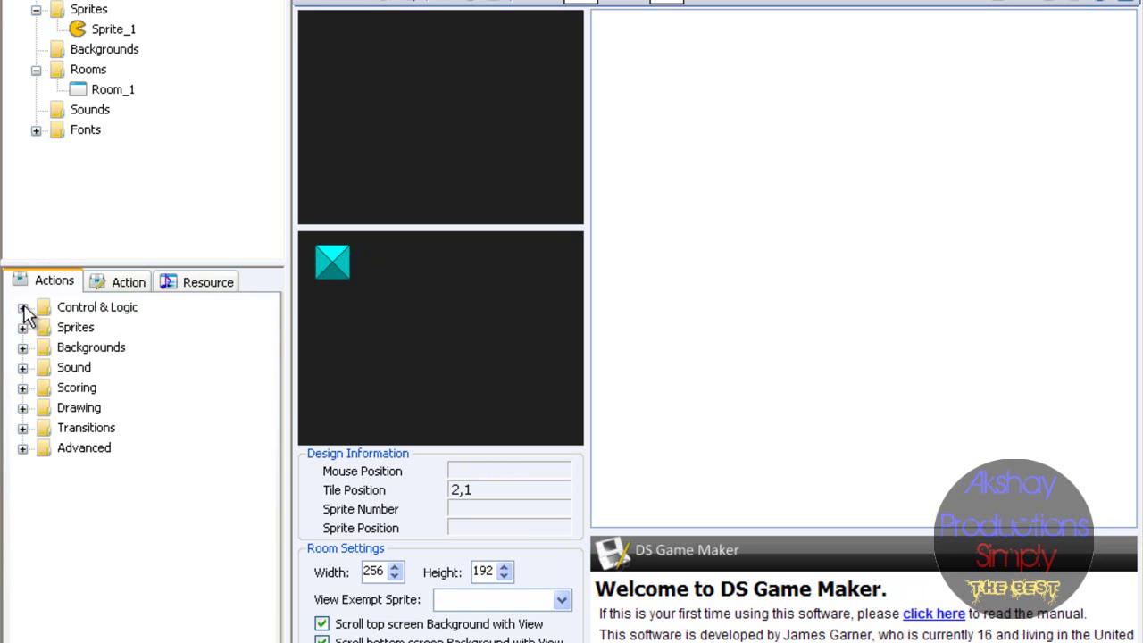
- Expand the Control & Logic and Sprites categories in the Actions list
click(22, 307)
drag(268, 457, 211, 625)
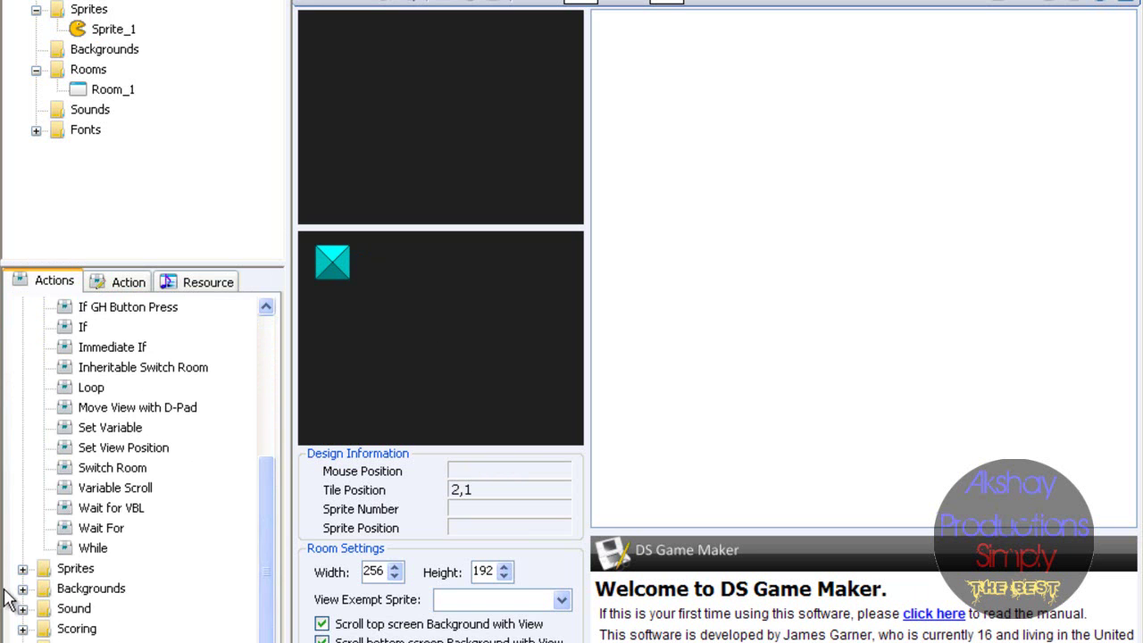
click(23, 569)
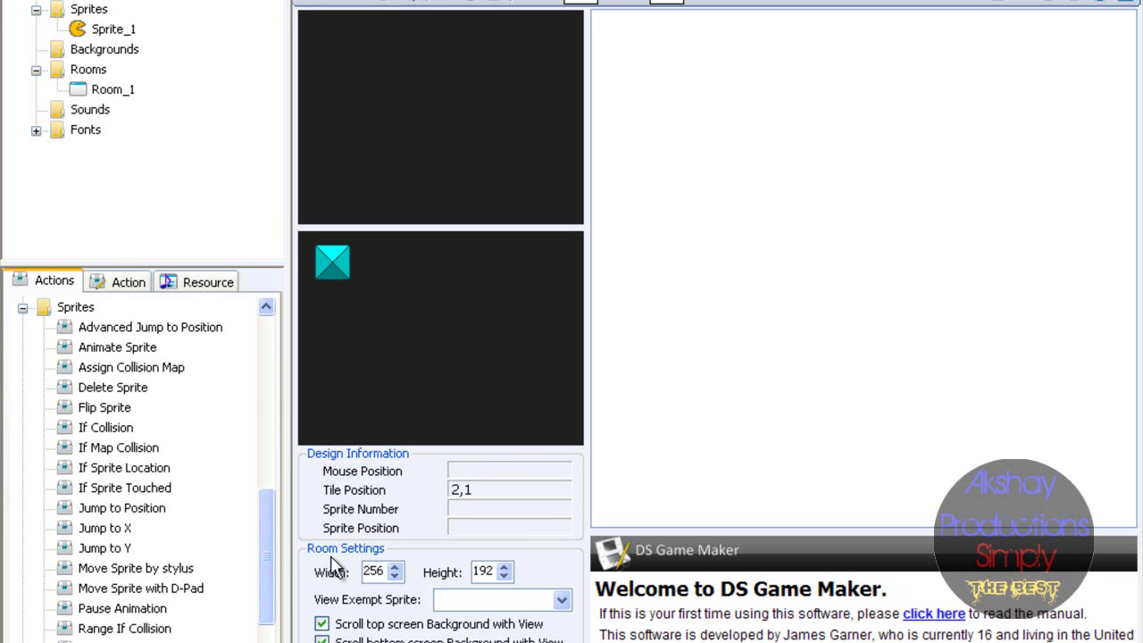
mouse_move(265, 527)
mouse_down()
mouse_move(266, 548)
mouse_move(268, 525)
mouse_up()
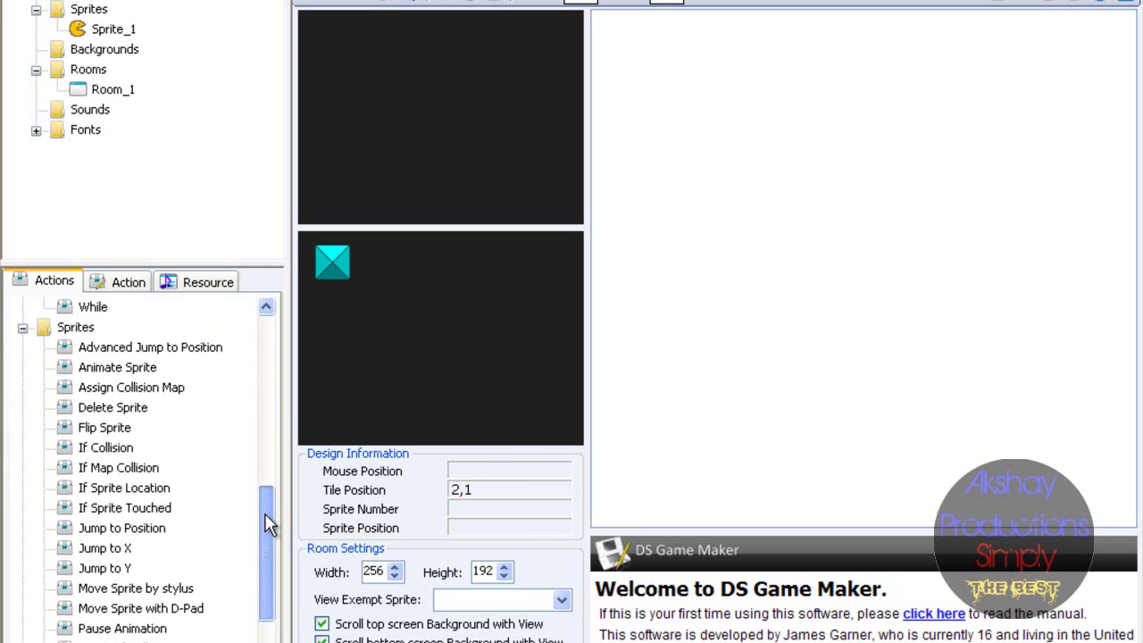
- Start an If Sprite Location action with Screen Bottom, Axis X, Sprite Number 0, Is 4
double_click(161, 491)
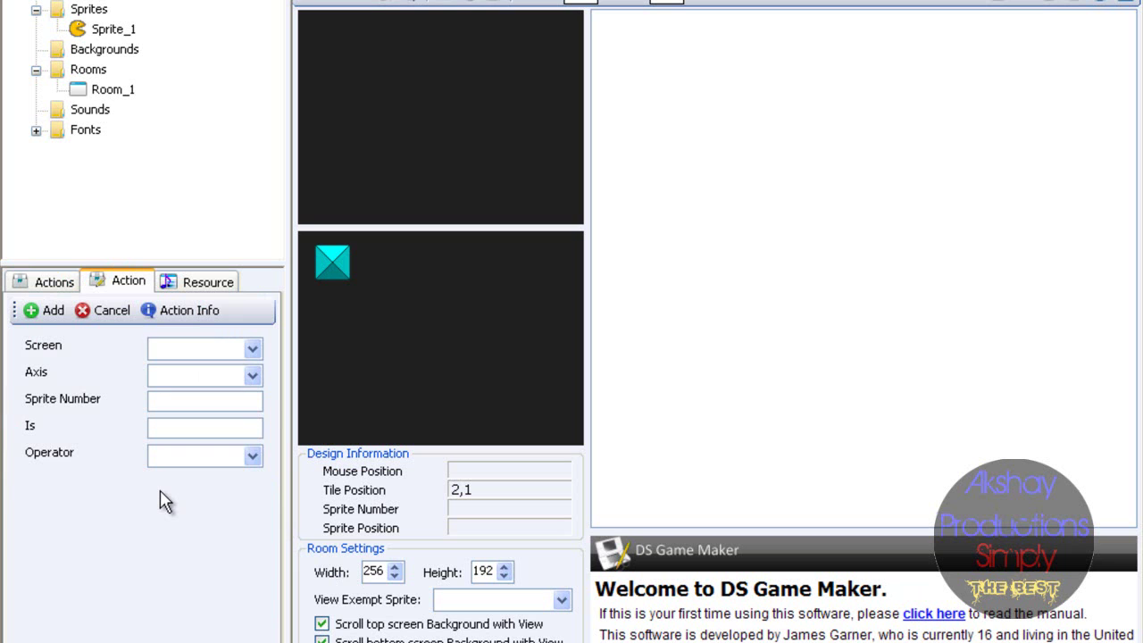
click(253, 350)
click(247, 369)
click(253, 375)
click(254, 397)
click(259, 402)
text(0)
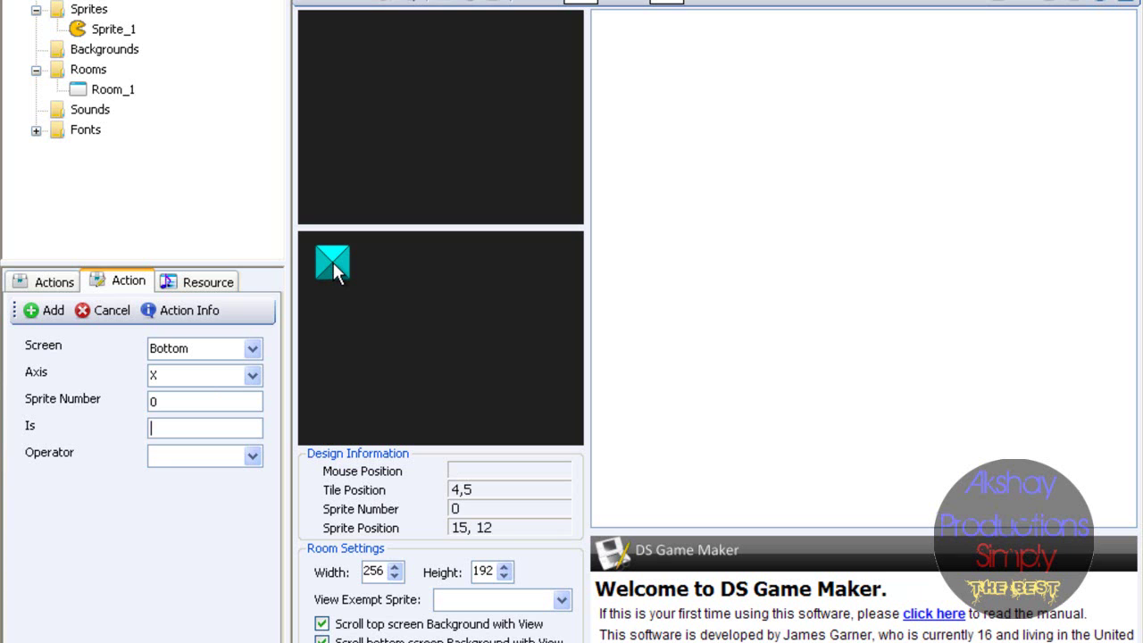
text(4)
- Set the comparison operator to == and add the condition
click(253, 455)
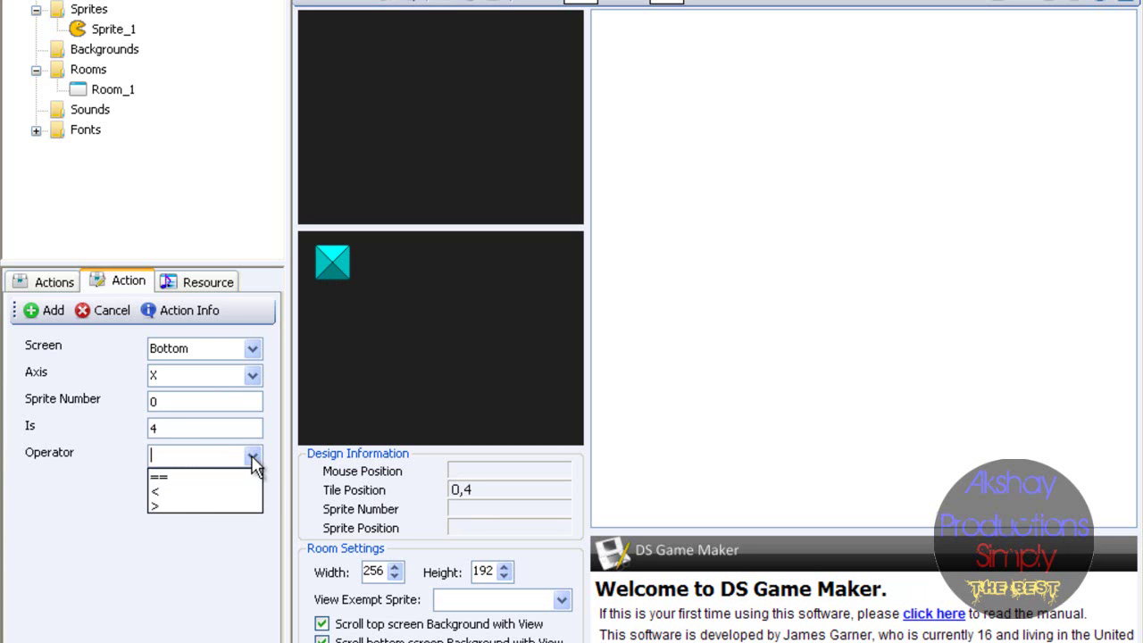
click(232, 478)
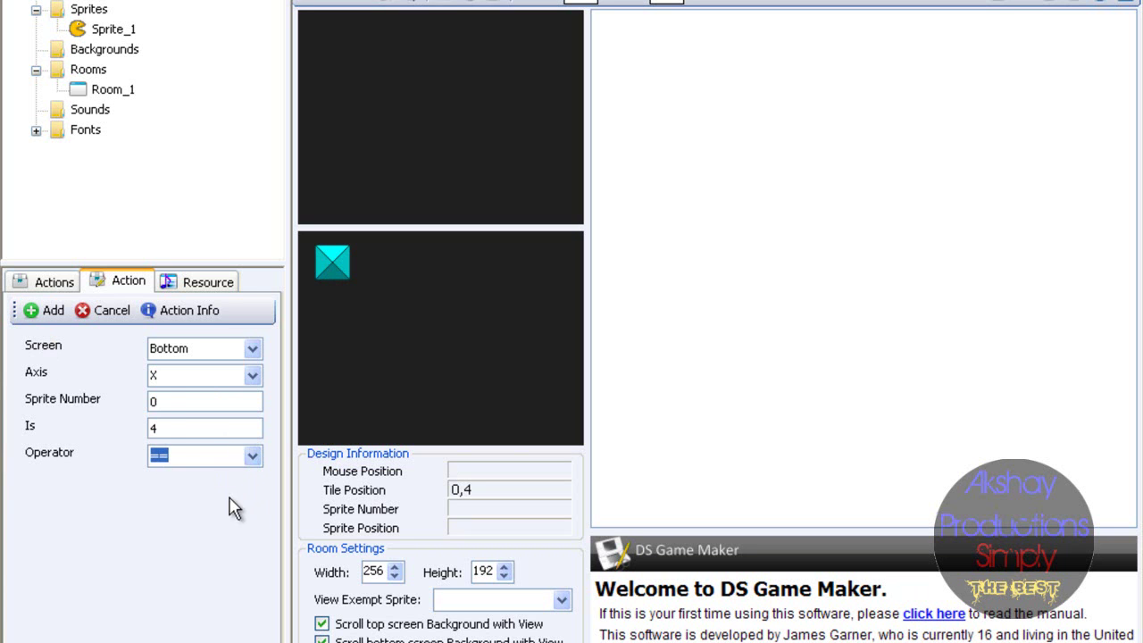
click(252, 455)
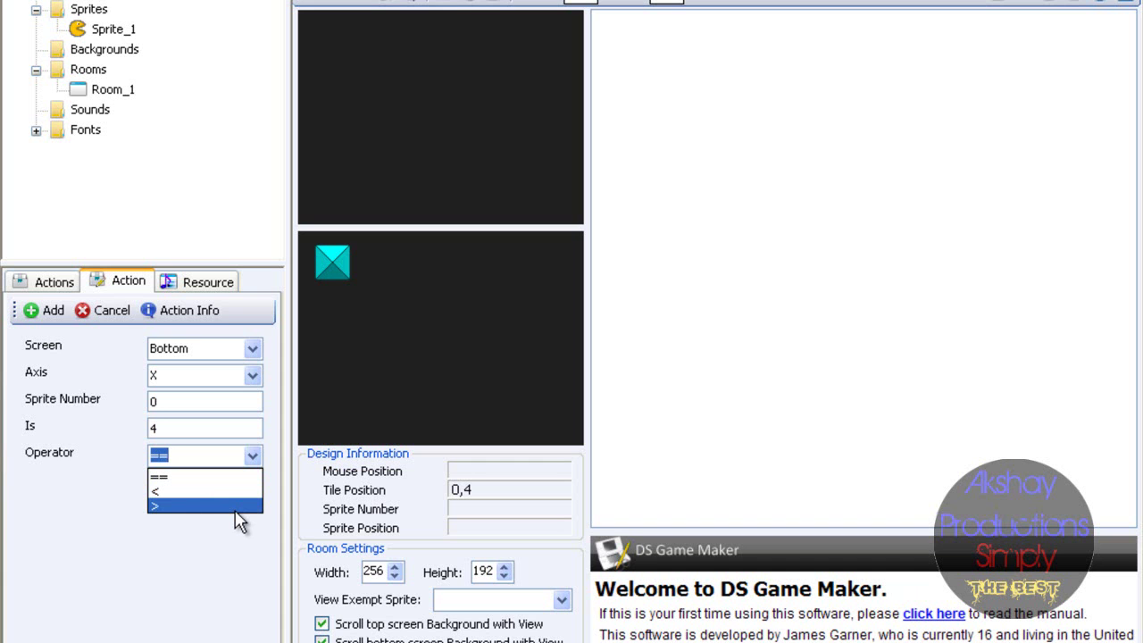
click(214, 562)
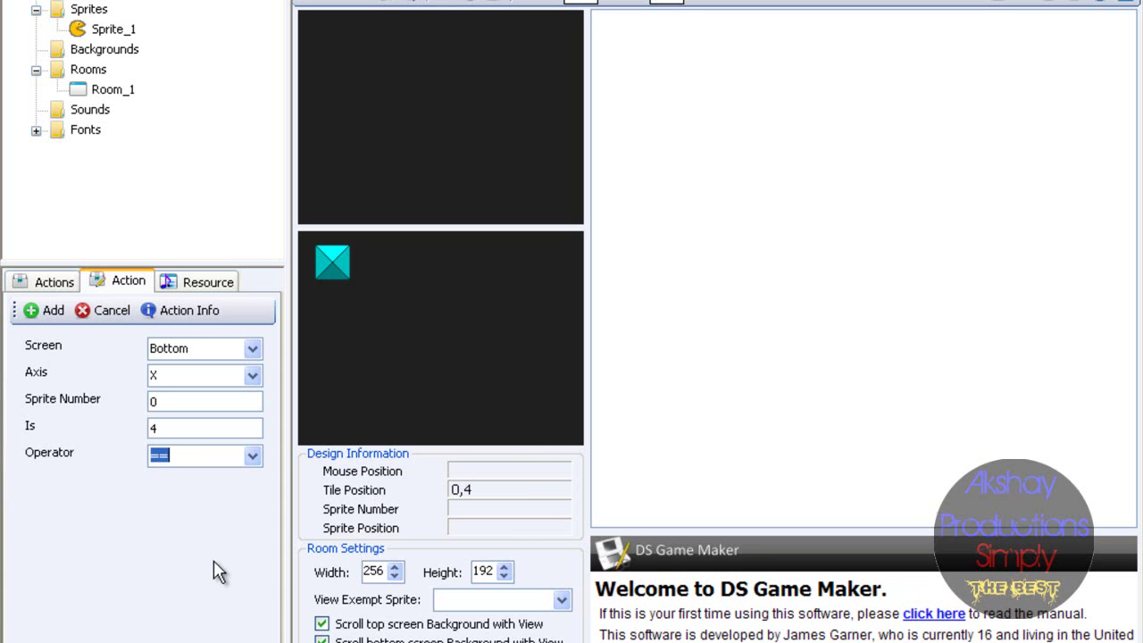
click(49, 309)
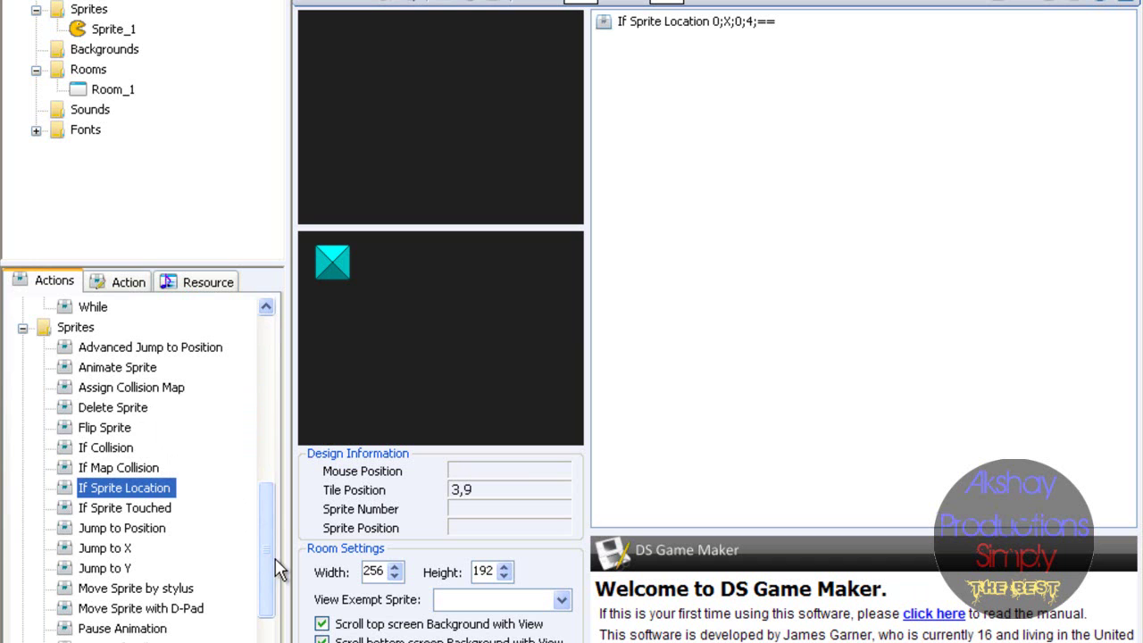
- Add a Jump to Position action: Screen Bottom, Sprite Number 0, X 148, Y 125
double_click(148, 528)
click(252, 349)
click(228, 369)
click(227, 374)
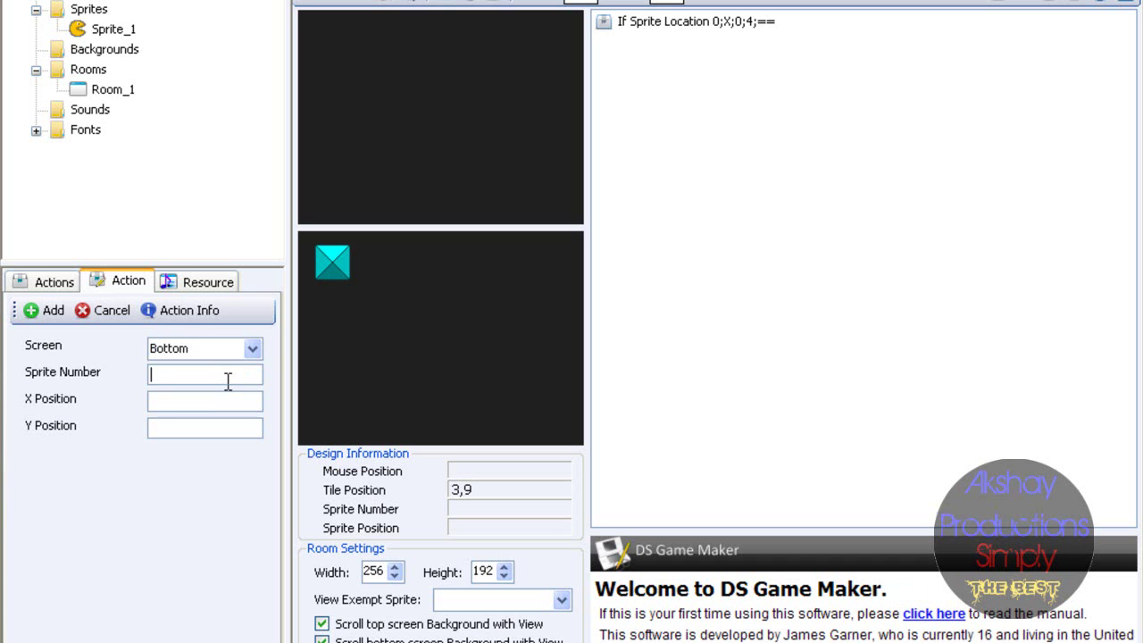
text(0)
click(255, 400)
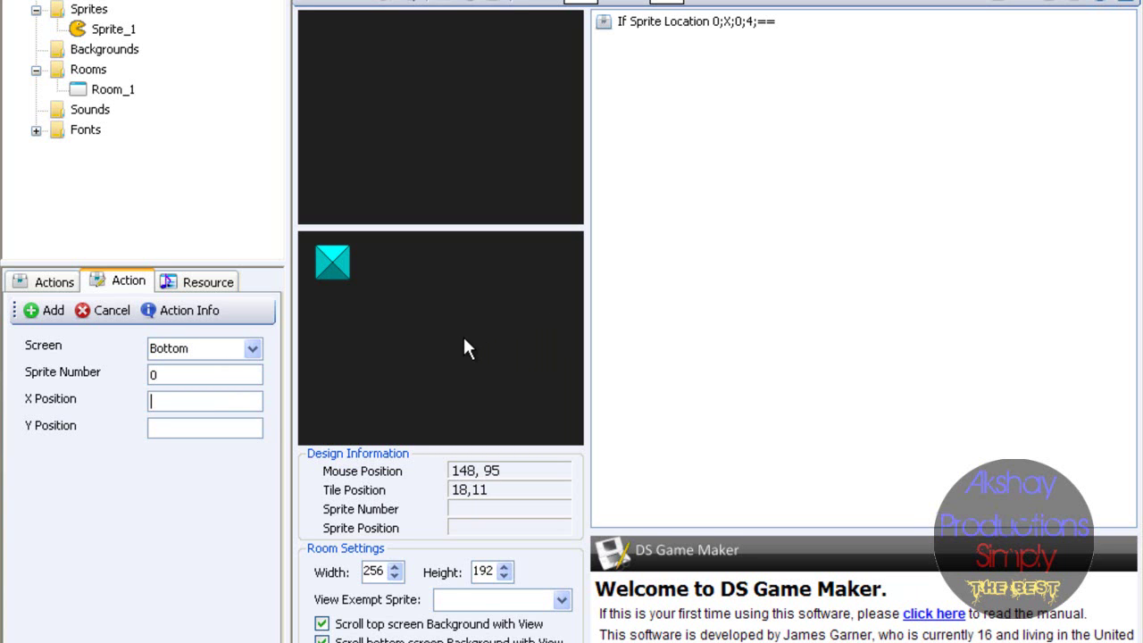
text(148)
click(212, 426)
text(125)
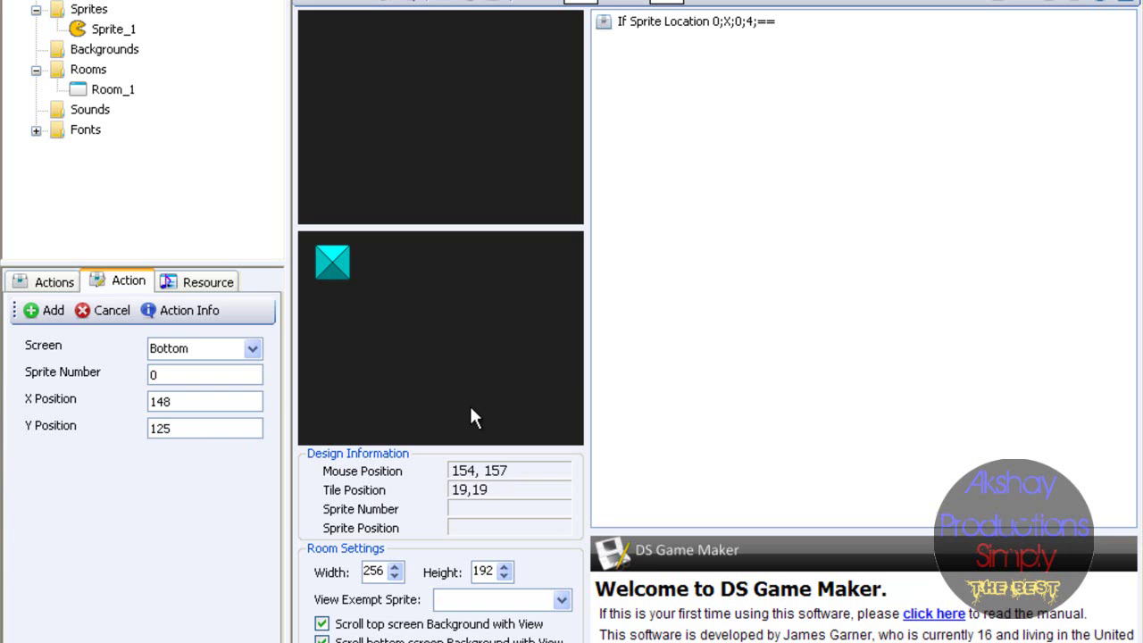
click(32, 311)
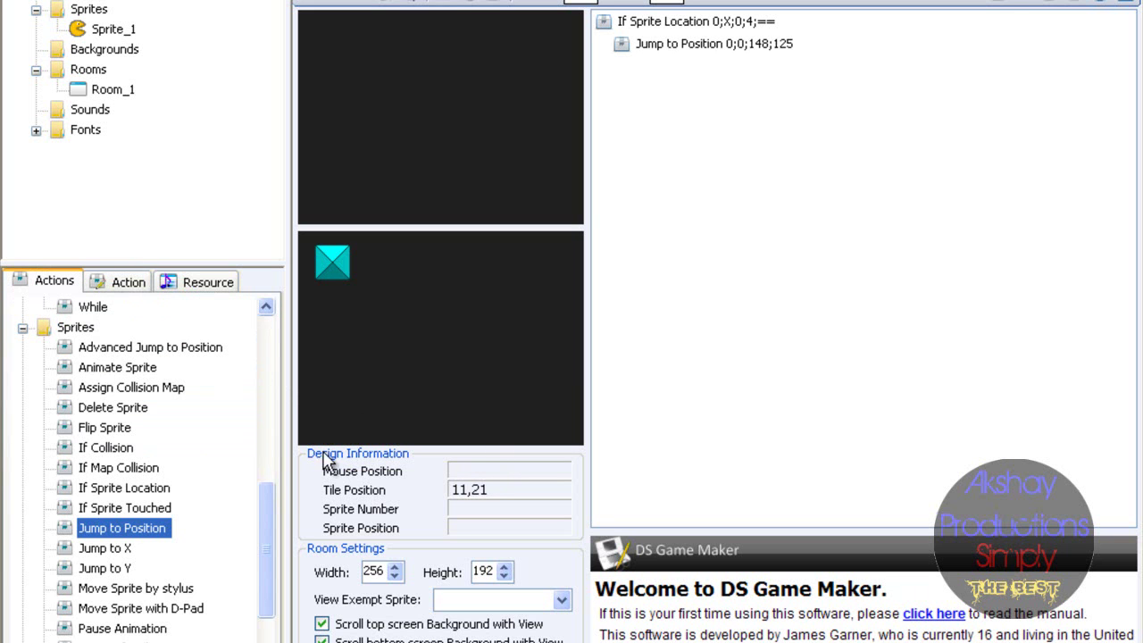
- Add an End If from Control & Logic after the Jump to Position action
drag(258, 518, 262, 378)
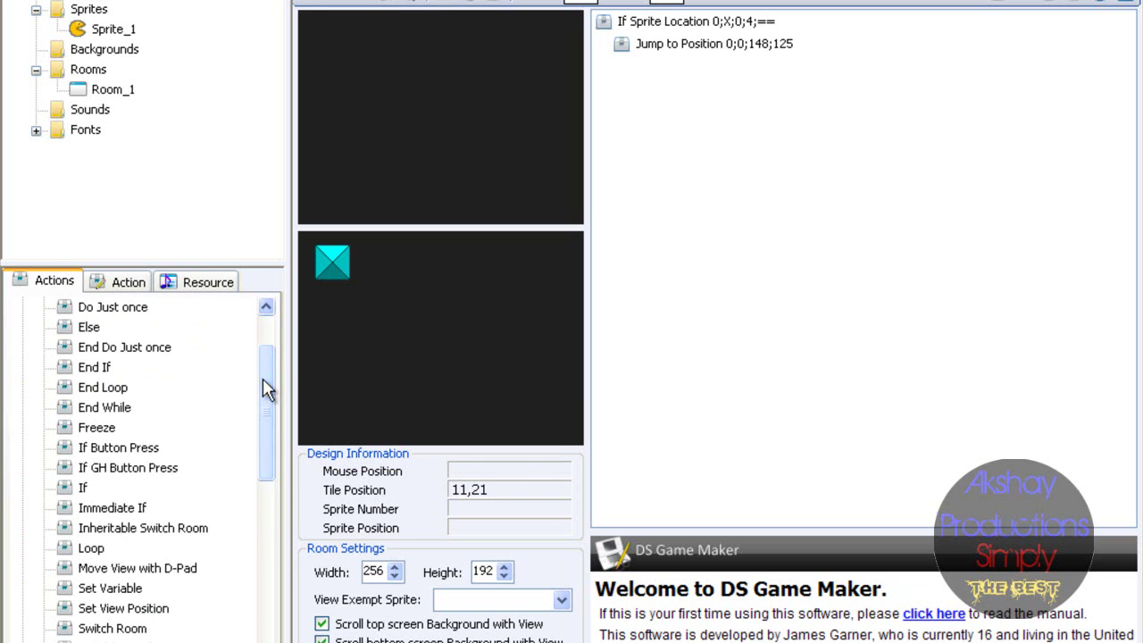
double_click(98, 369)
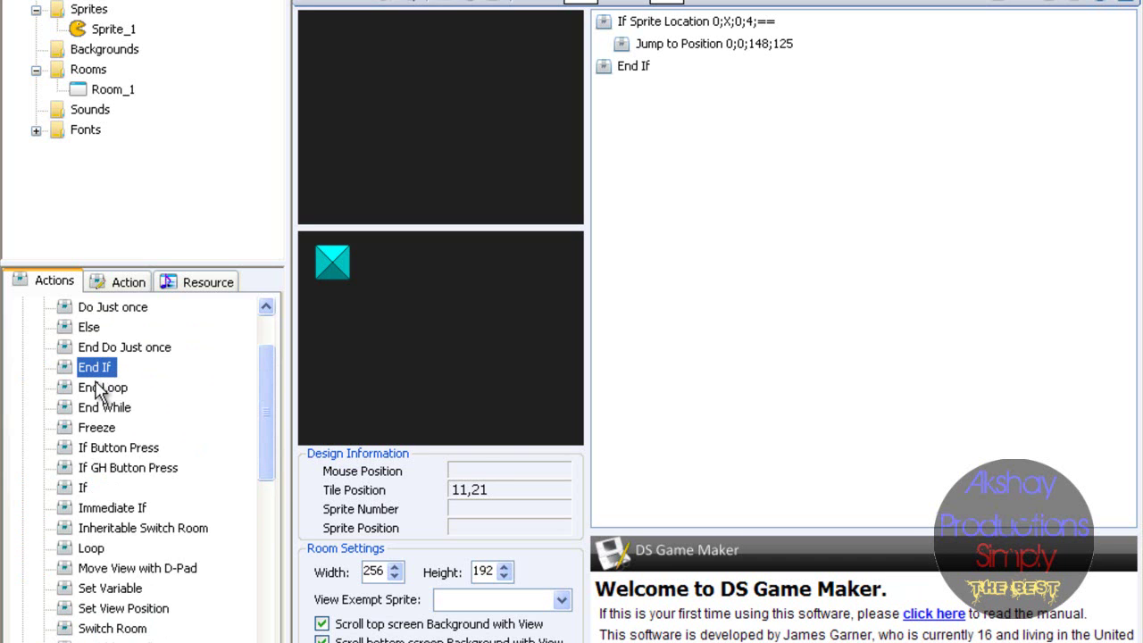
click(346, 270)
drag(276, 444, 279, 630)
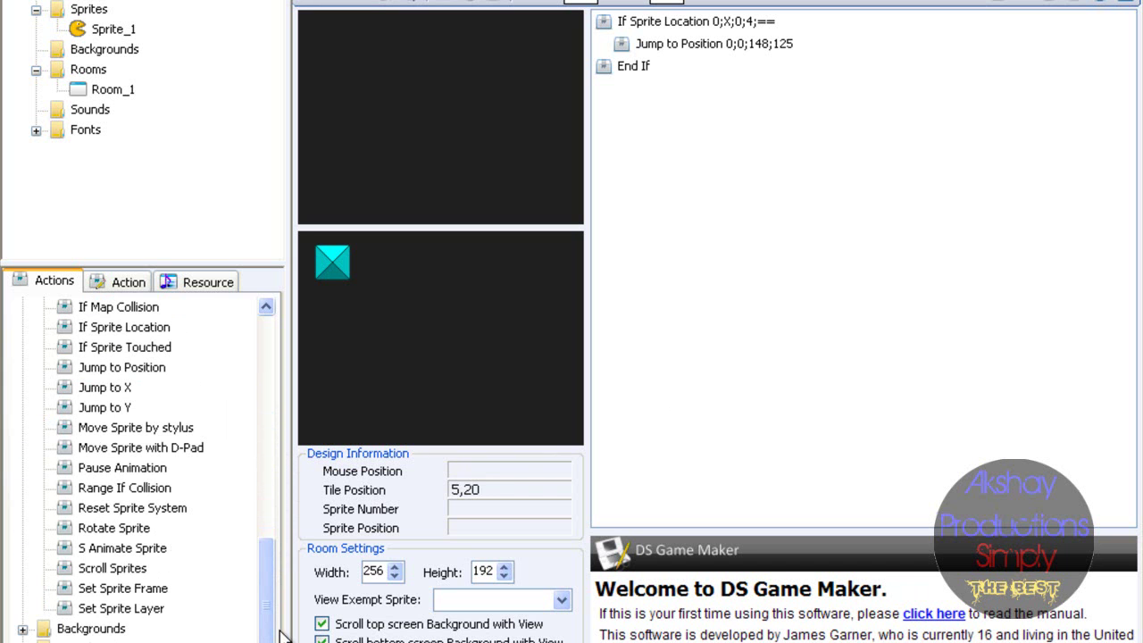